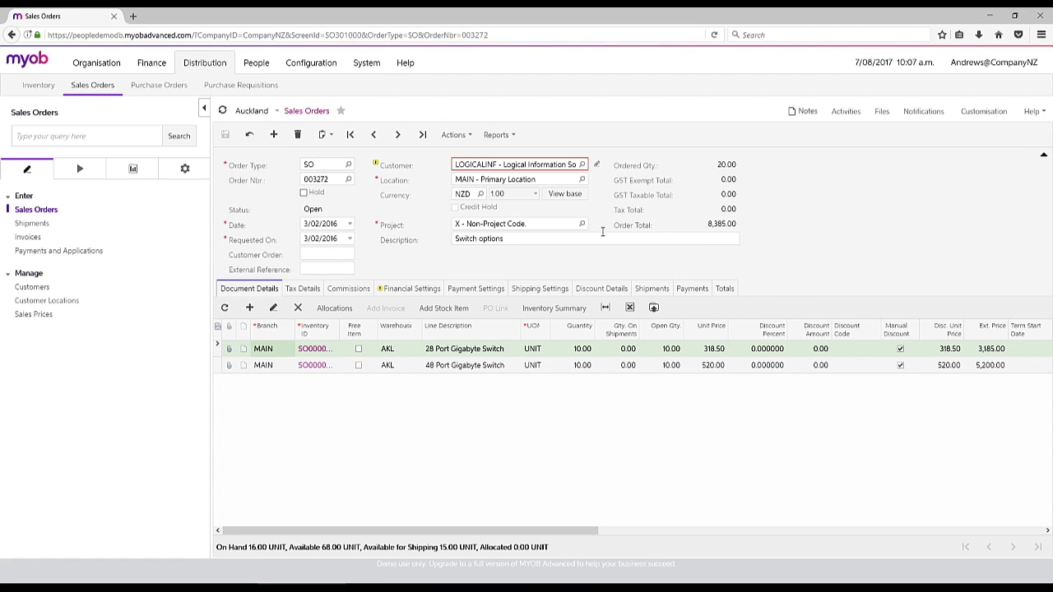
- View the order types available for sales order entry
left_click(349, 165)
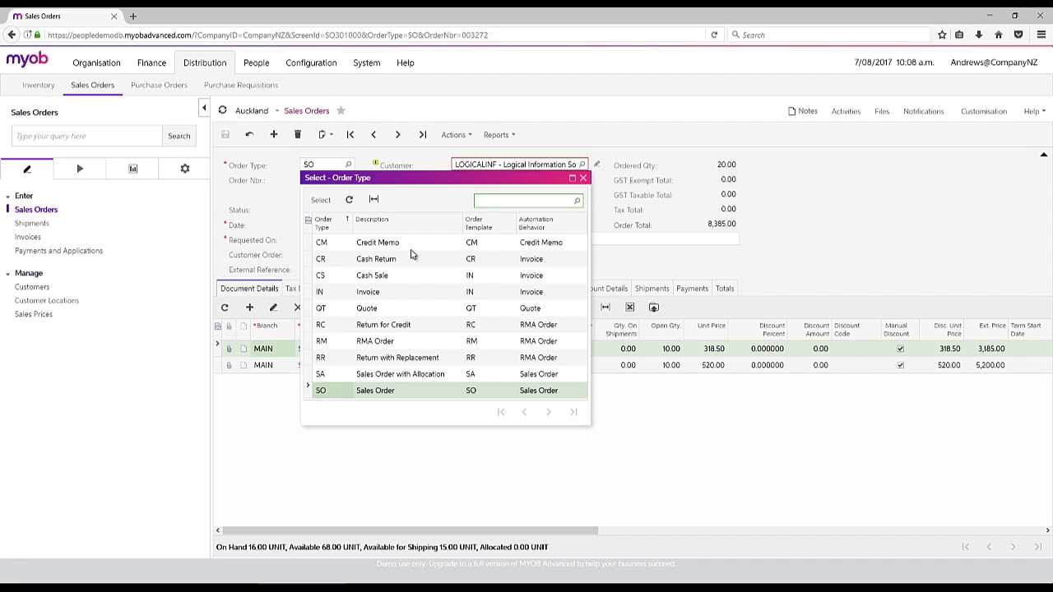
left_click(905, 210)
- Try marking the 28 Port Gigabyte Switch line for PO and view its PO source options
left_click_drag(388, 537, 884, 533)
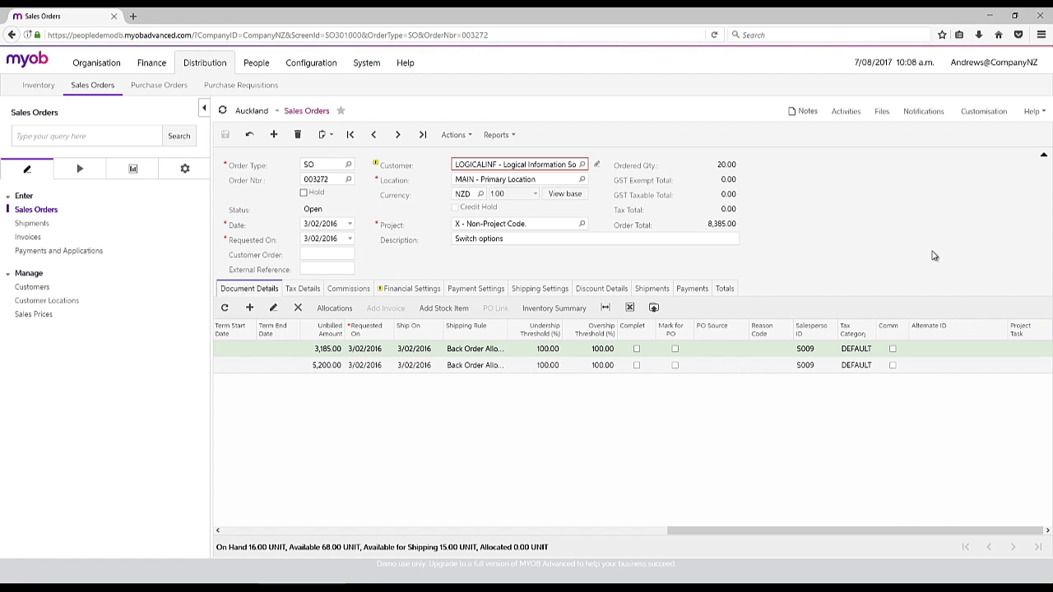
left_click(675, 350)
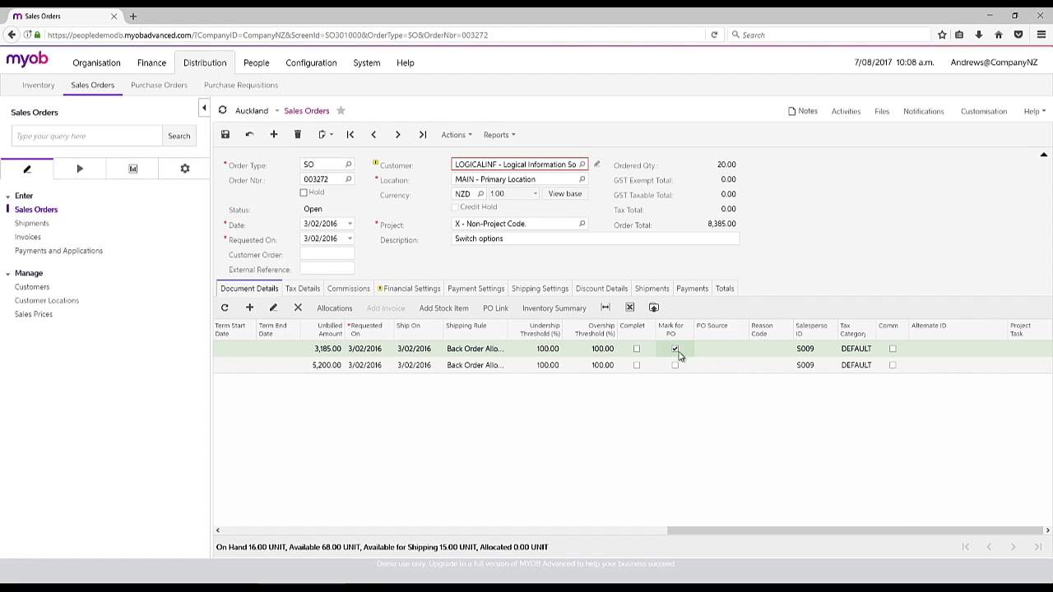
left_click(736, 356)
left_click(738, 358)
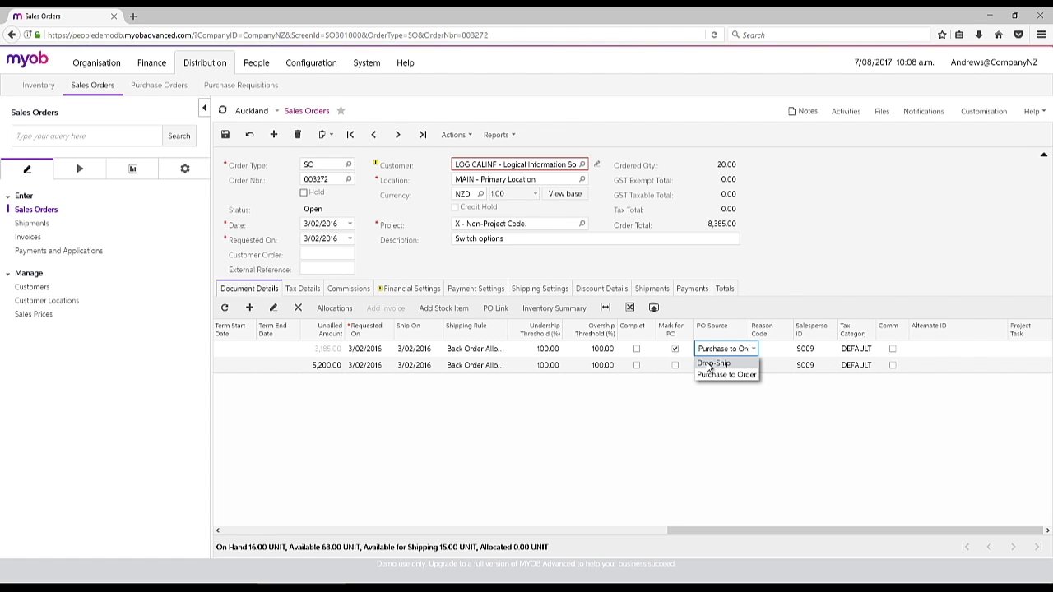
left_click(676, 349)
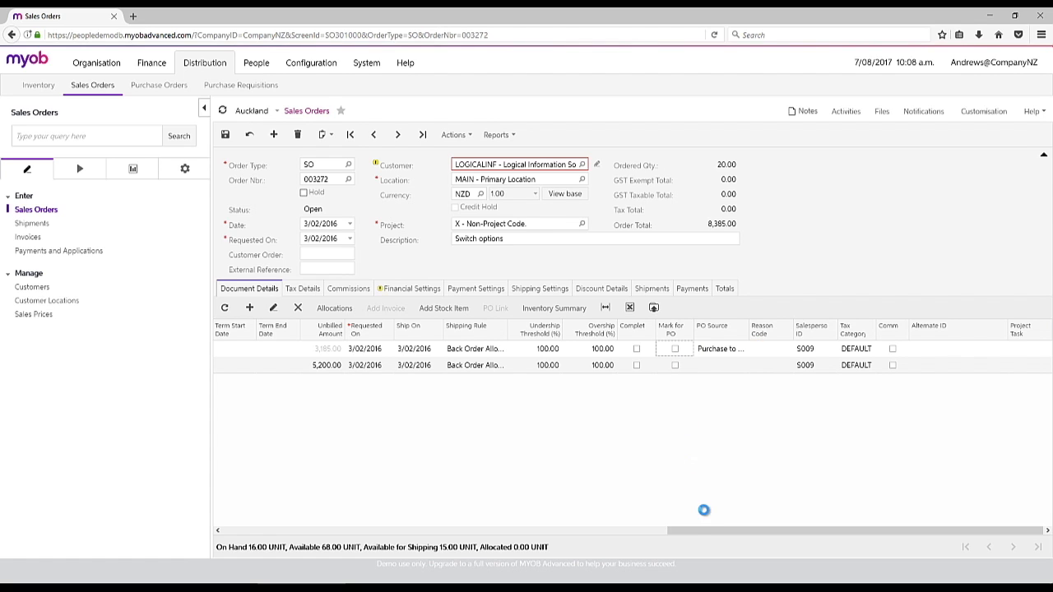
left_click_drag(705, 530, 261, 530)
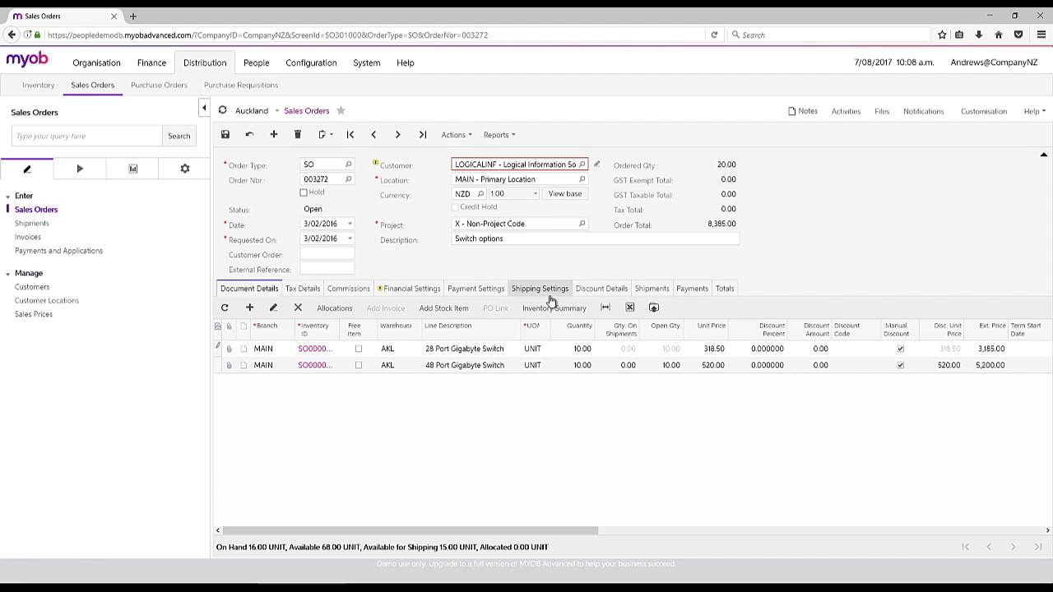
- Look up stock items to add to the order, limited to the AKL - Auckland Warehouse
left_click(445, 311)
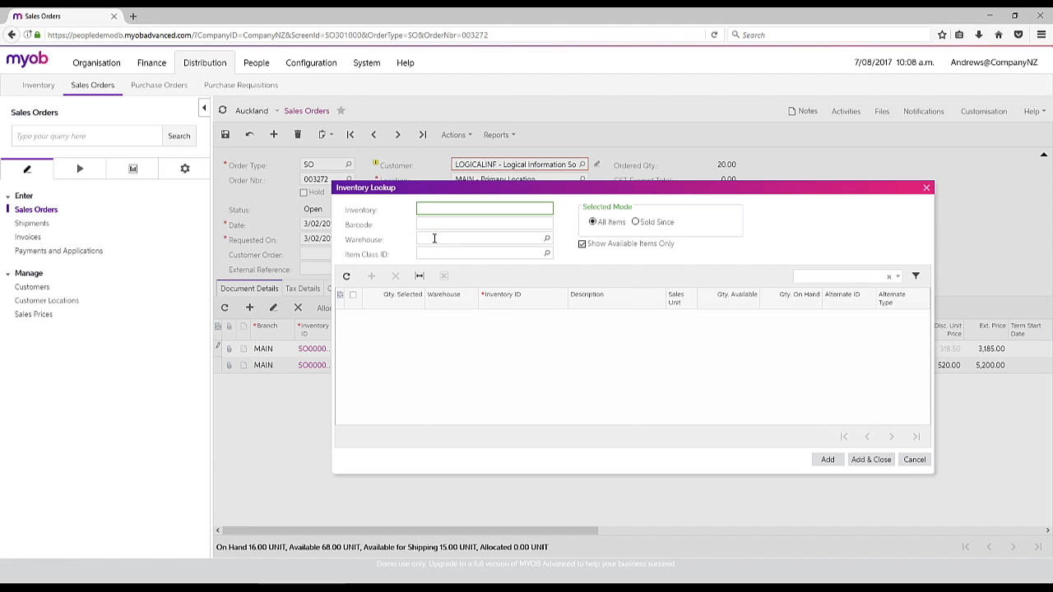
left_click(434, 239)
type("akl")
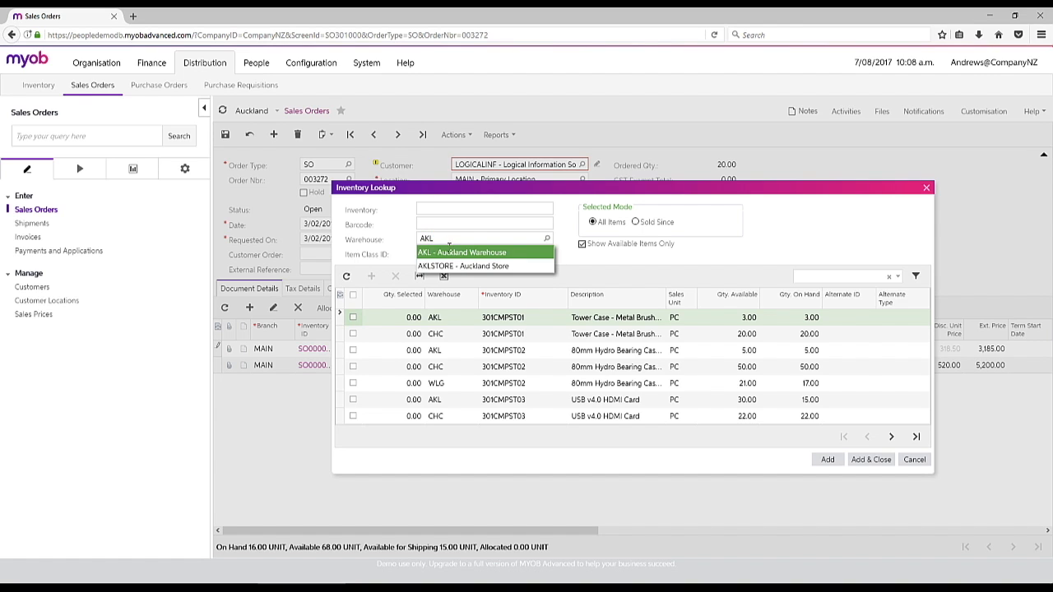
left_click(451, 251)
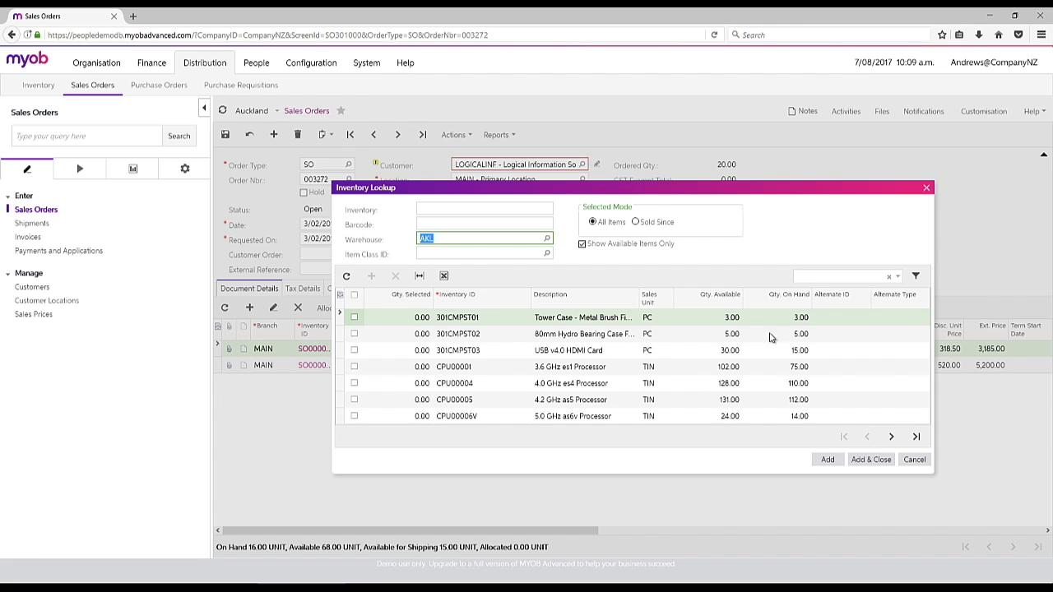
- Restrict the inventory lookup to items sold since 7/05/2015 and close it without adding any item
left_click(636, 222)
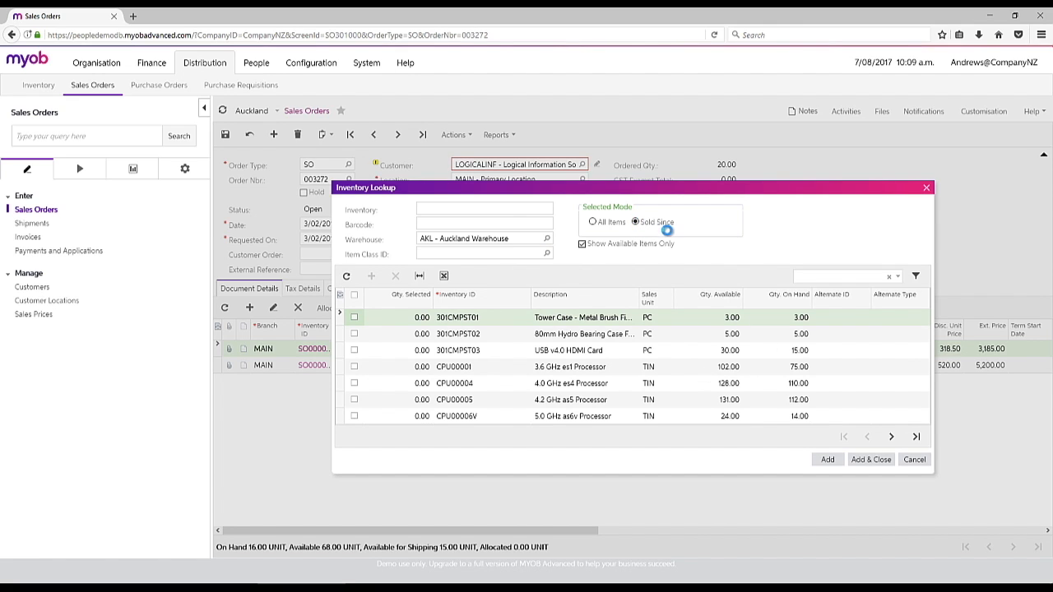
left_click(689, 209)
left_click(693, 209)
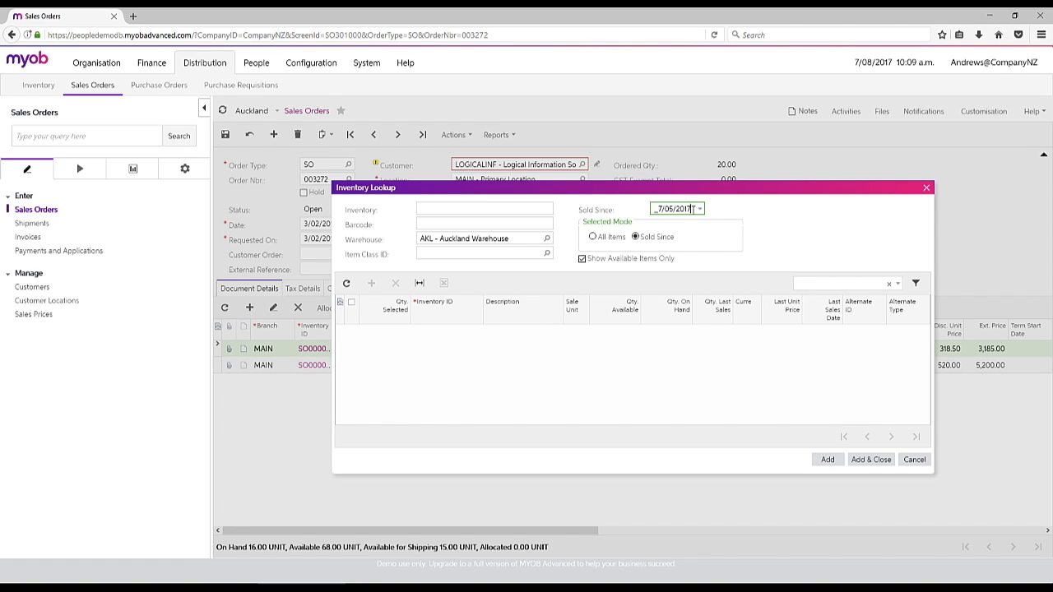
key("BackSpace")
type("5")
key("Return")
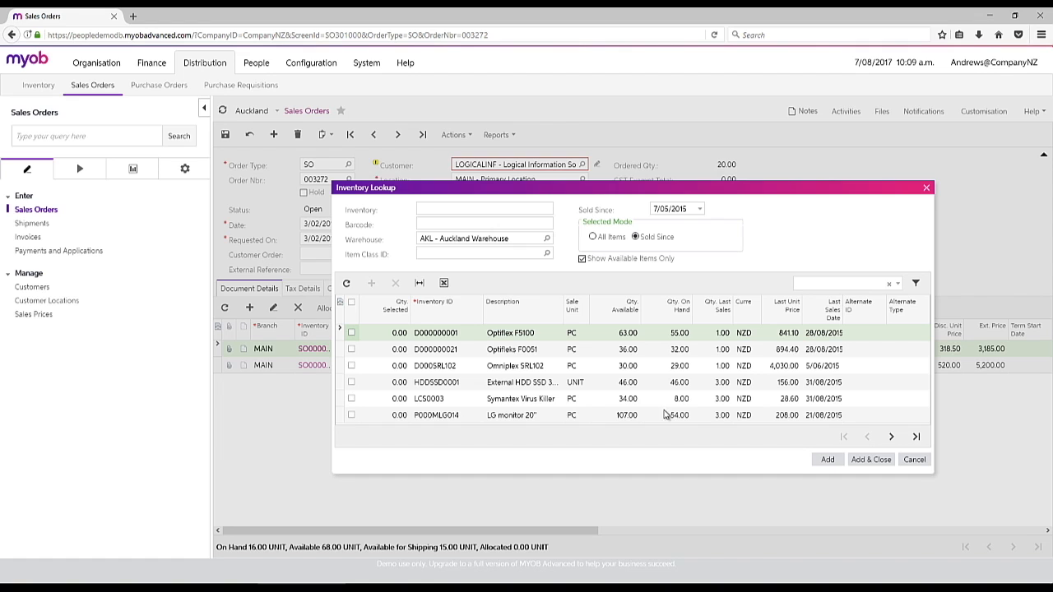
left_click(915, 461)
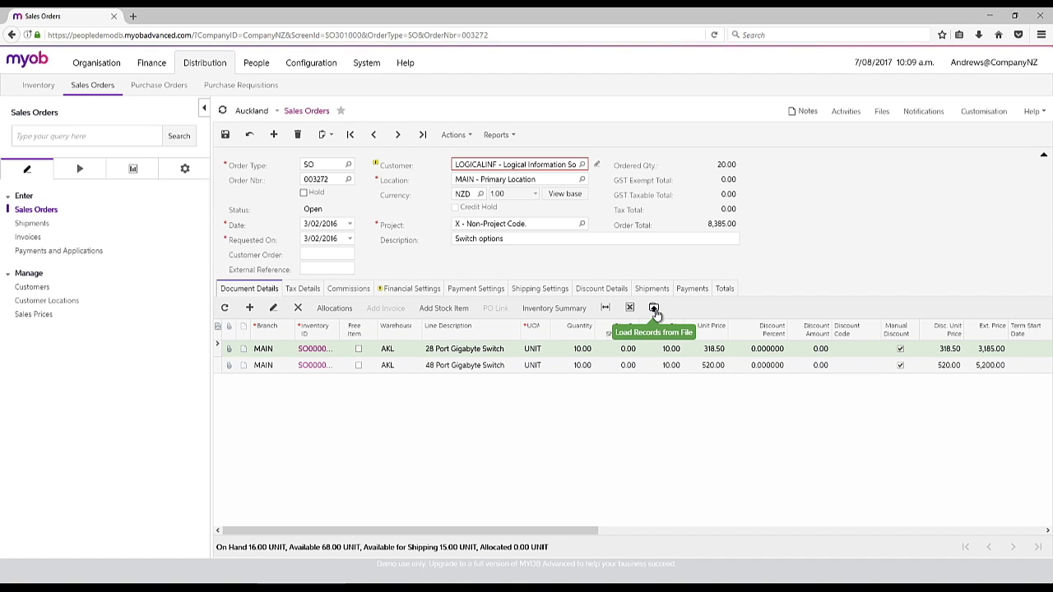
- View the system's integration options for importing and exporting by scenario
left_click(366, 64)
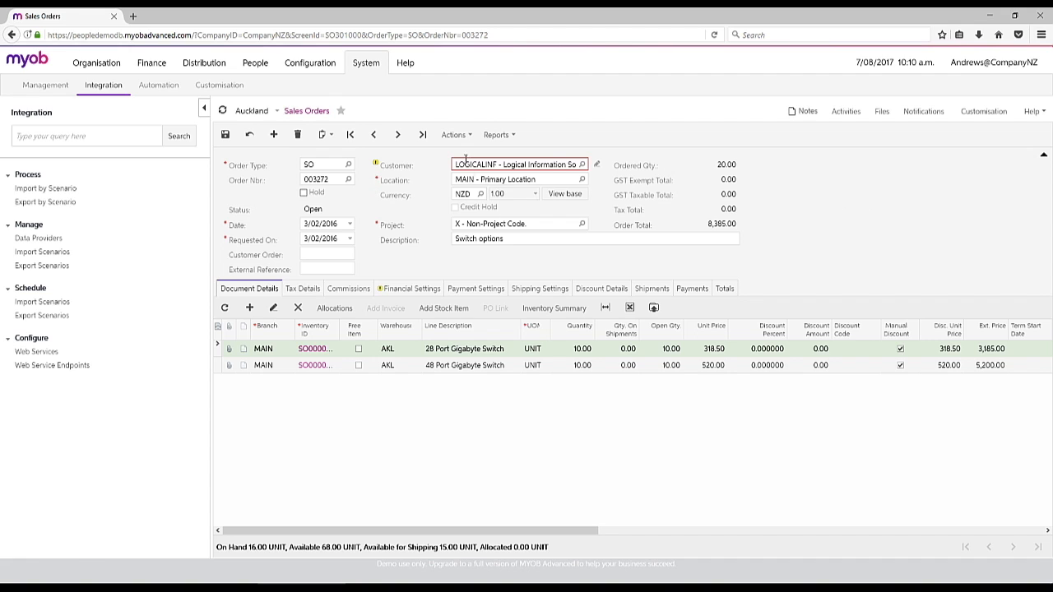
left_click(457, 135)
left_click(221, 112)
- Open the Process Orders screen for sales orders, discarding the unsaved changes on the current order
left_click(79, 171)
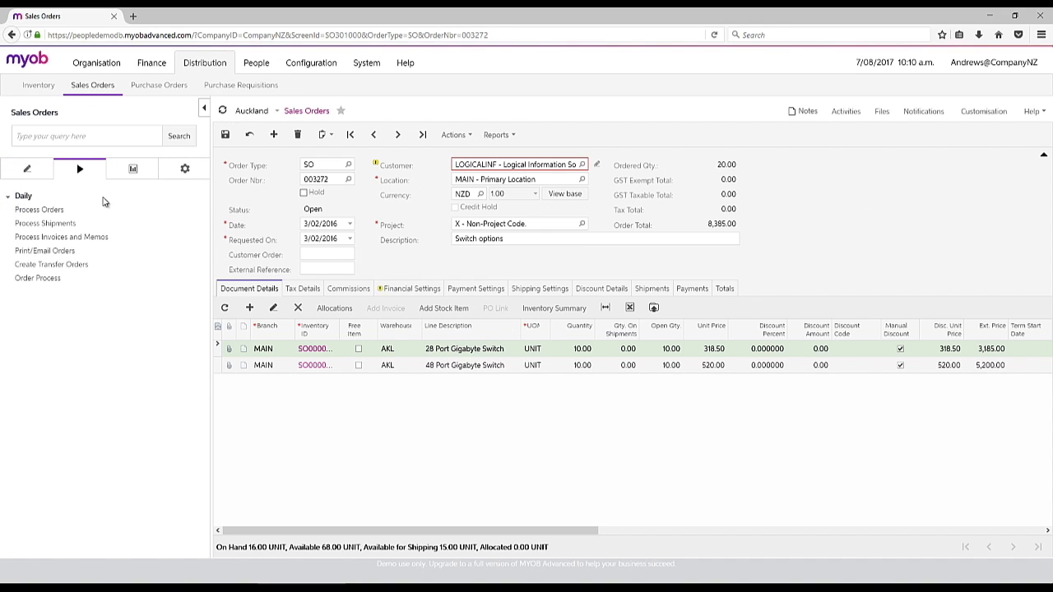
left_click(38, 209)
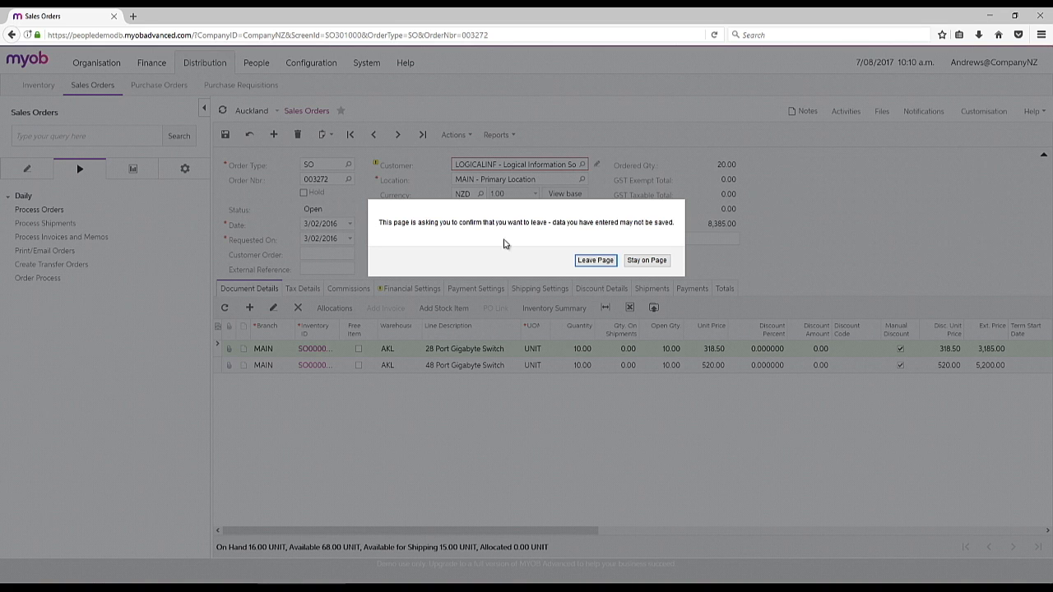
left_click(595, 265)
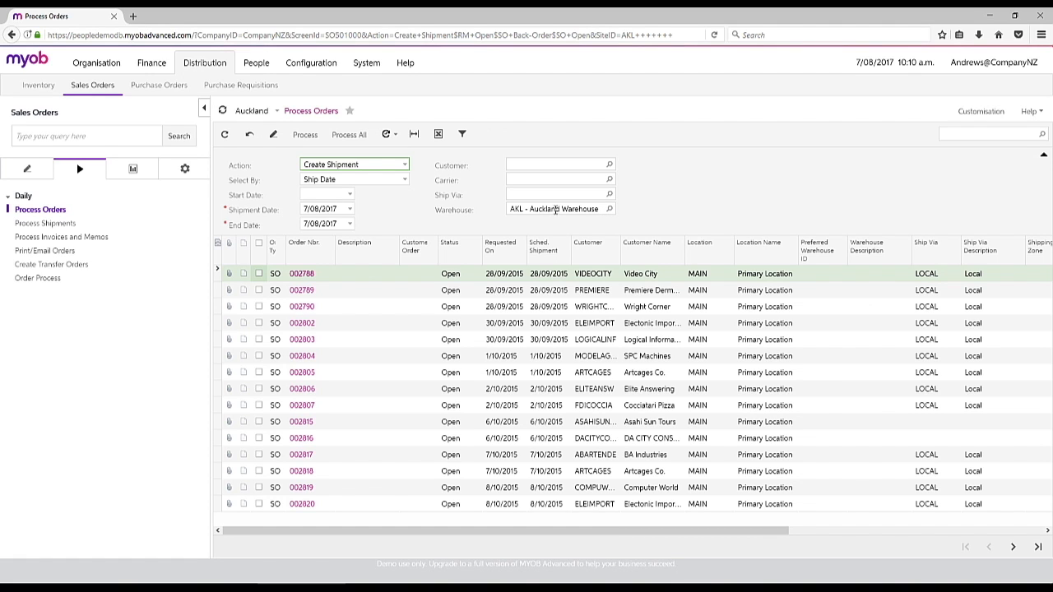
- Filter the orders for shipment creation to customer WRIGHTCORN - Wright Corner
left_click(546, 167)
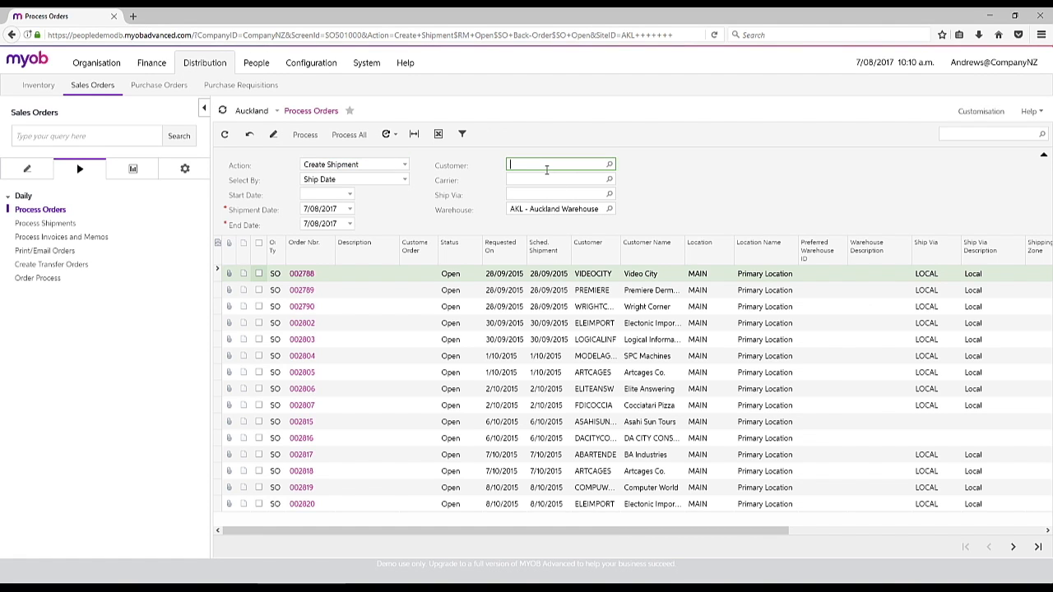
type("wright")
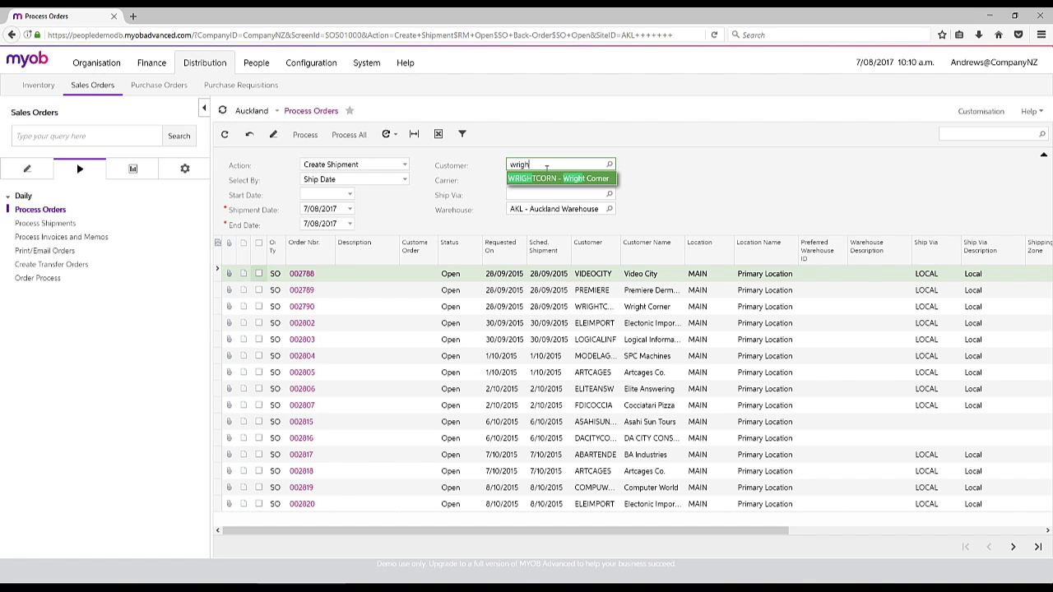
key("Tab")
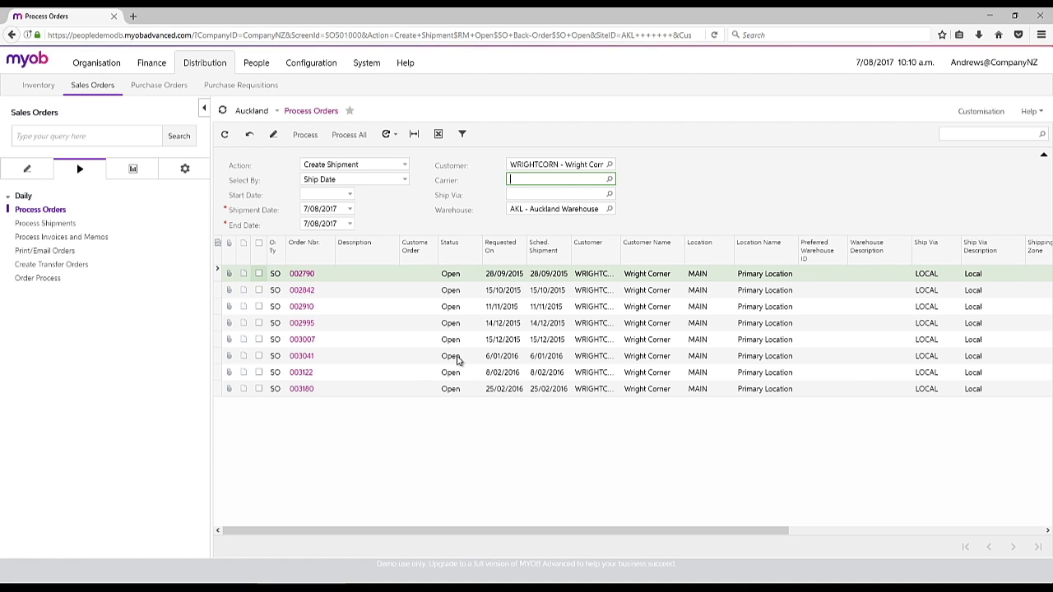
- Try an automation schedule for Process Orders repeating every 01:00, and check its filter values without saving it
left_click(395, 136)
left_click(403, 202)
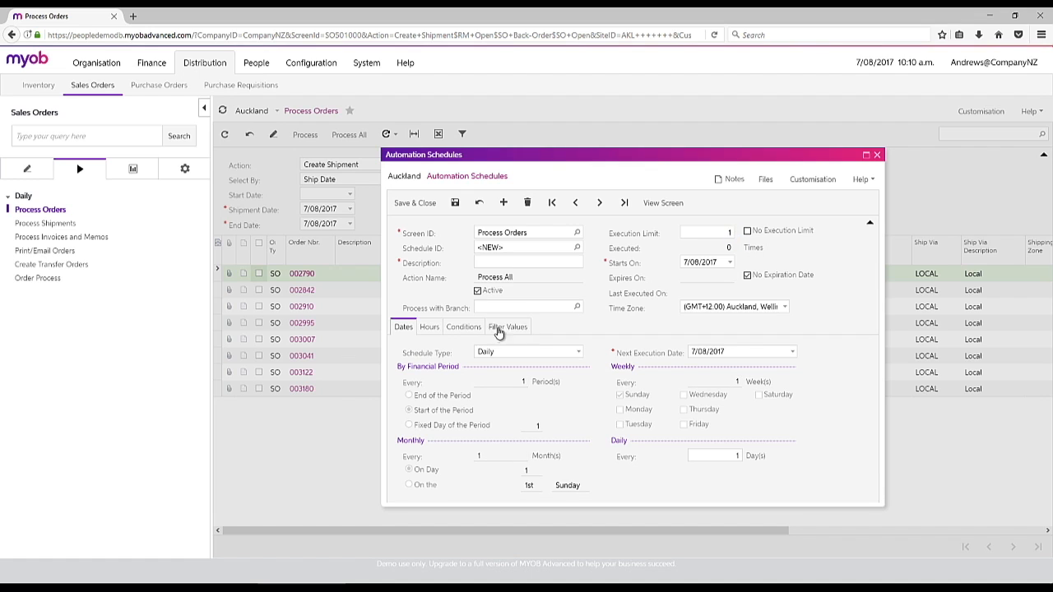
left_click(429, 327)
left_click(506, 380)
type("01:00")
key("Tab")
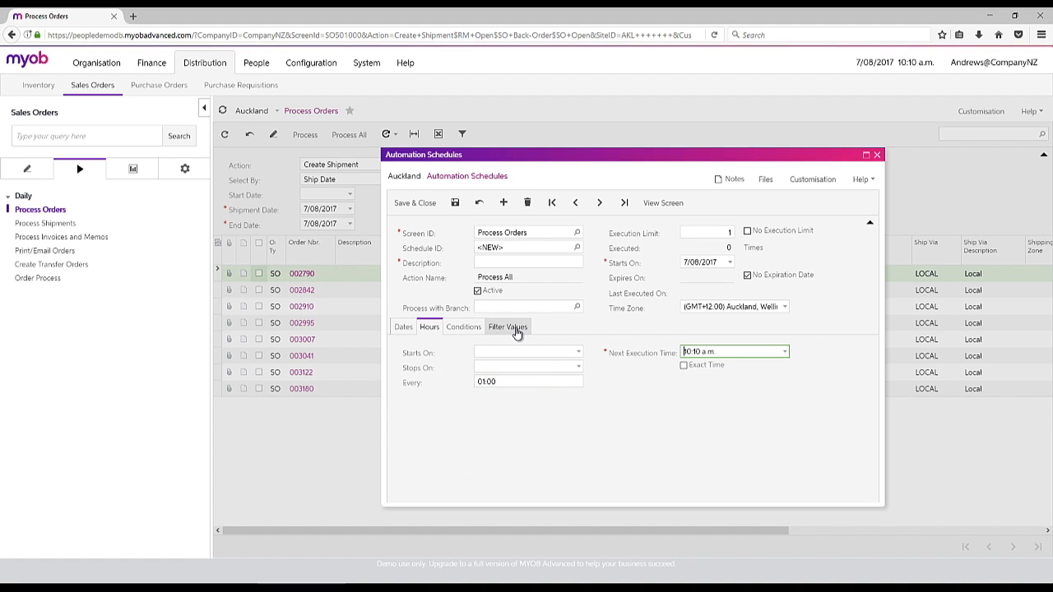
left_click(516, 331)
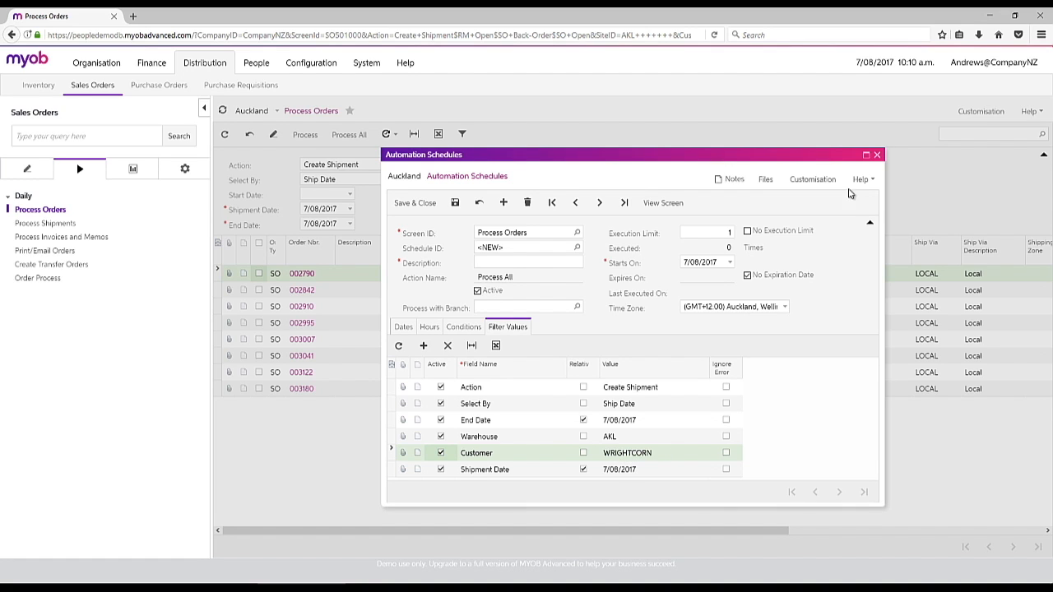
left_click(878, 156)
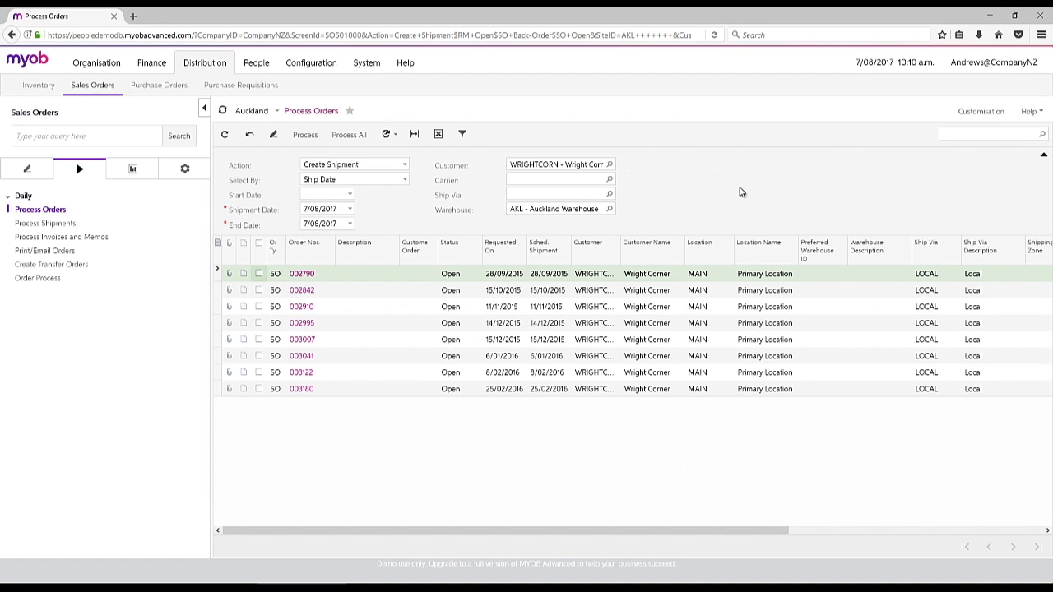
- Open Process Shipments and examine its available batch actions and scheduling options
left_click(50, 224)
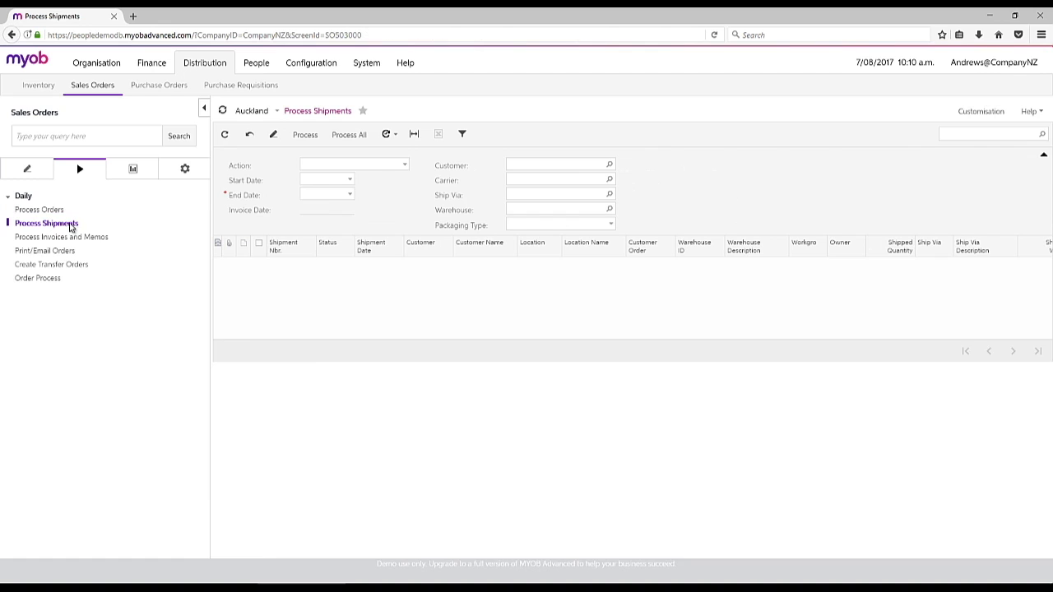
left_click(389, 167)
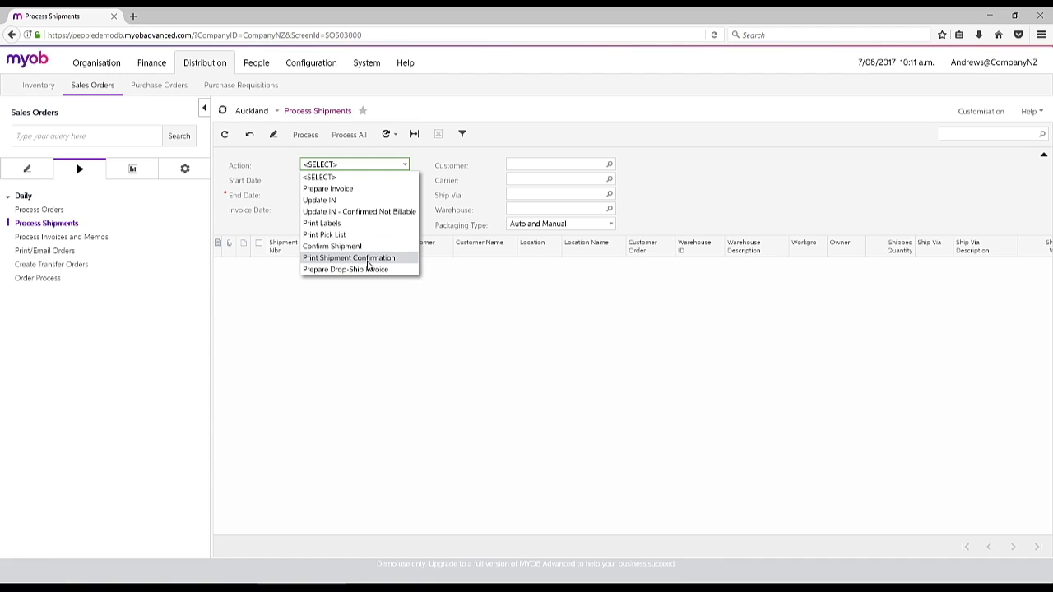
left_click(784, 186)
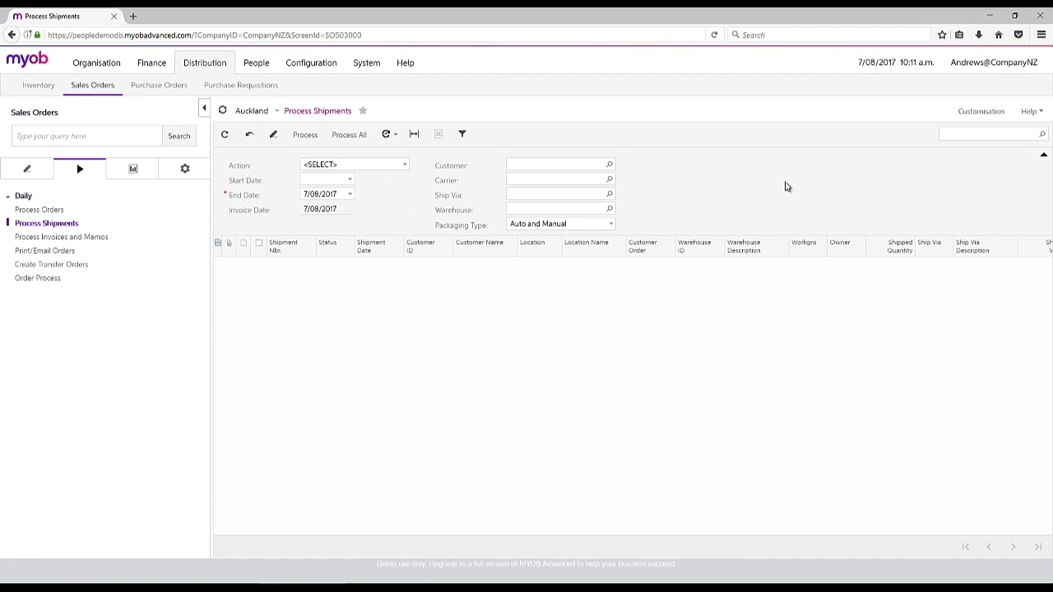
left_click(394, 136)
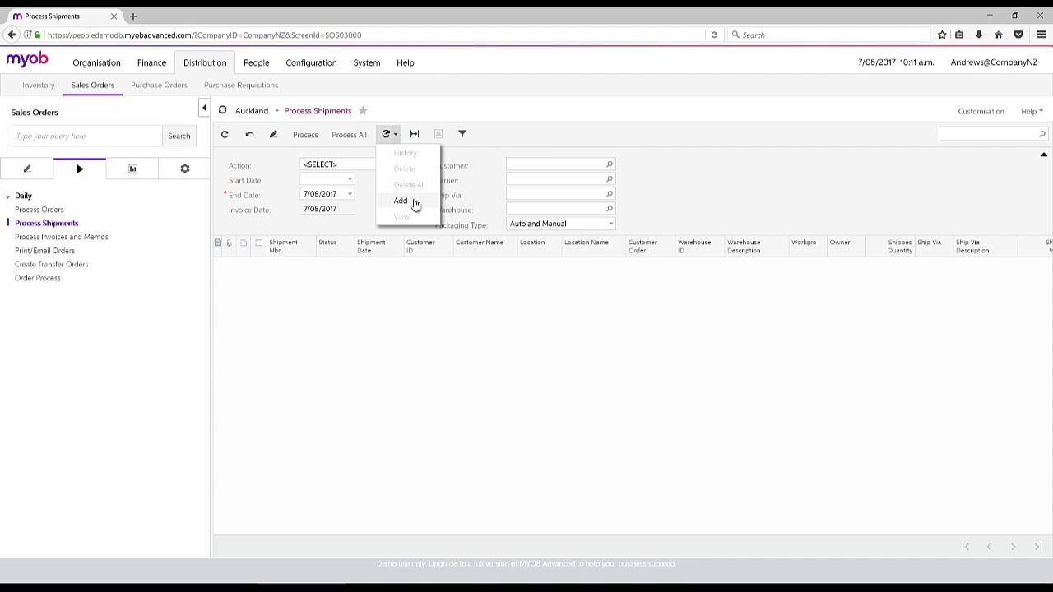
left_click(704, 181)
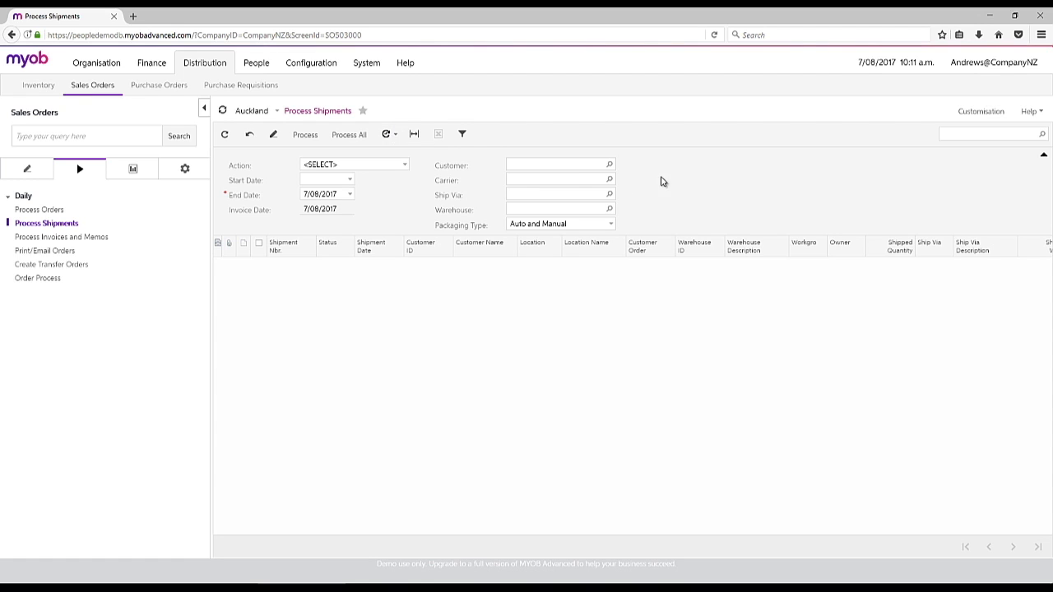
- Open Process Invoices and Memos and examine its available batch actions
left_click(72, 237)
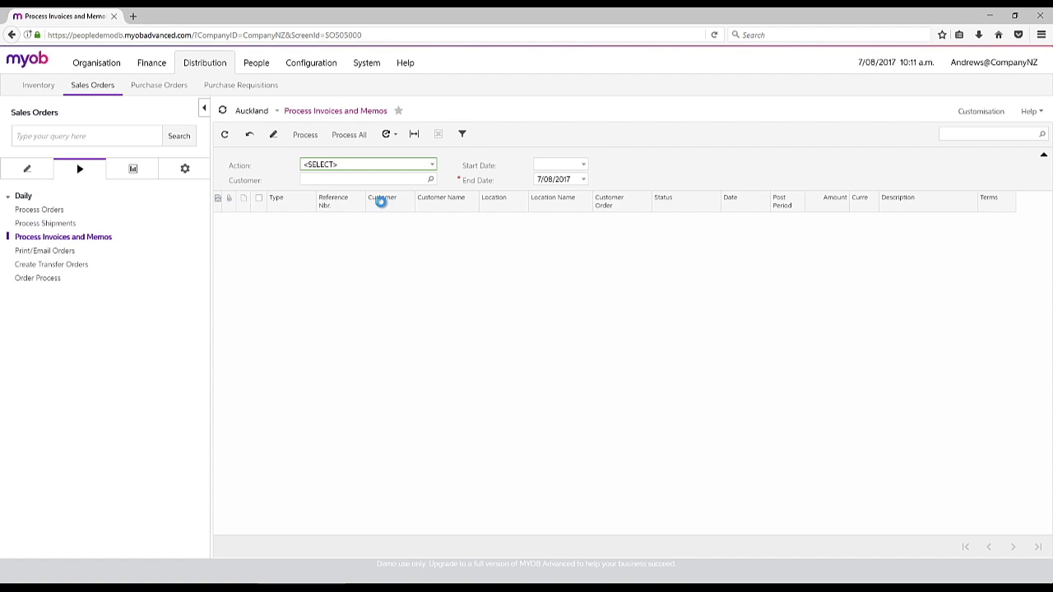
left_click(383, 166)
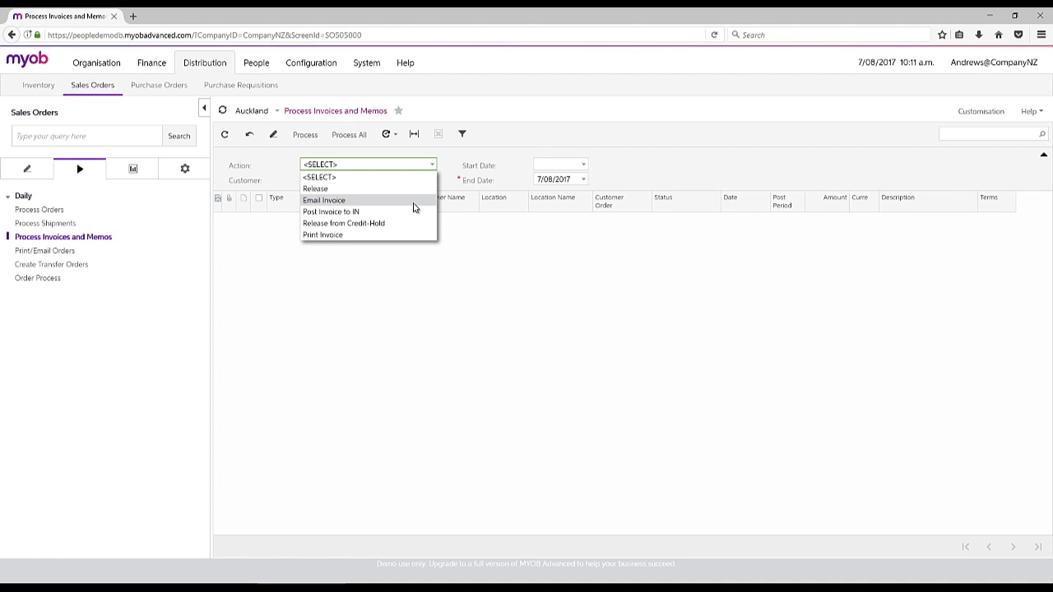
left_click(716, 169)
- Open the Leads list in Customer Management and open the lead record for Syndicate Solutions
left_click(29, 170)
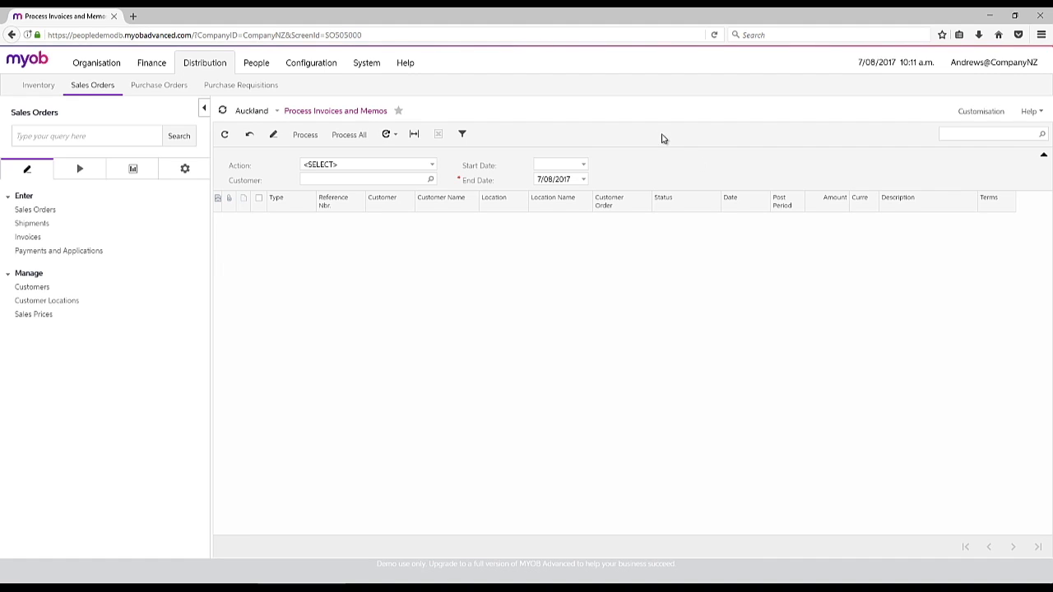
left_click(102, 66)
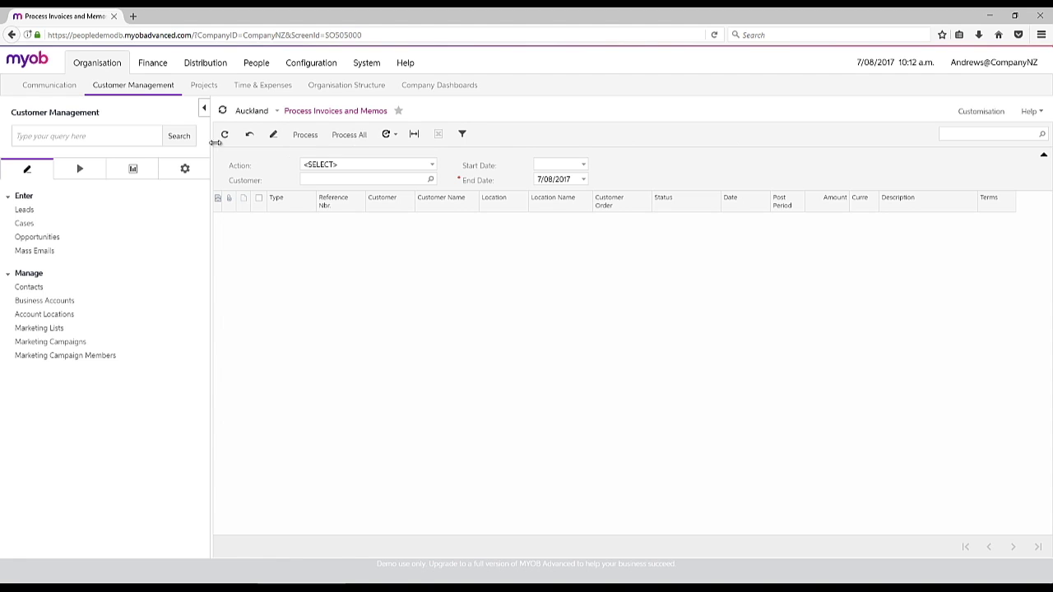
left_click(24, 210)
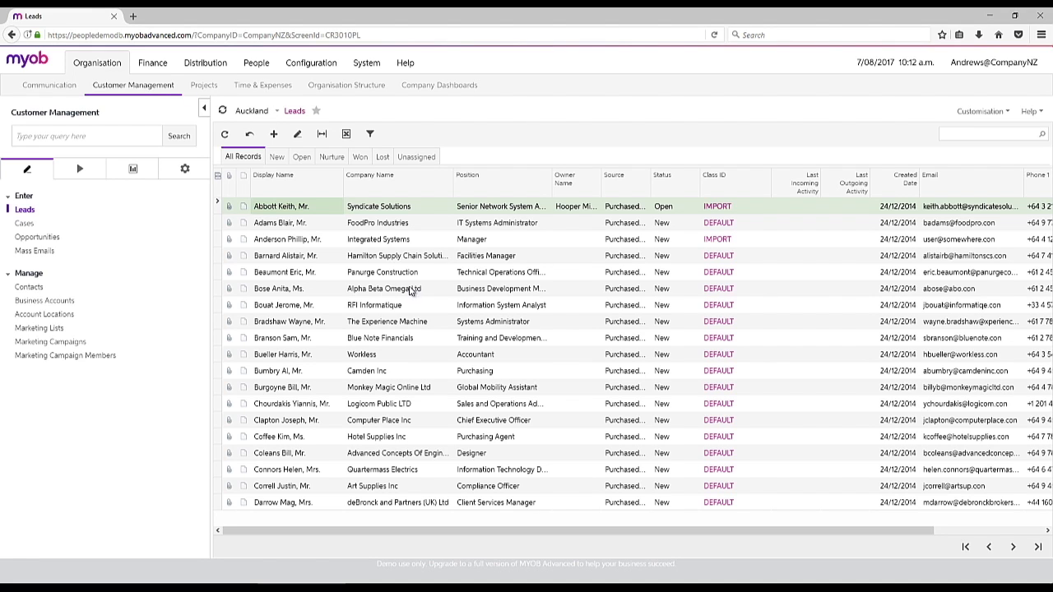
left_click(288, 208)
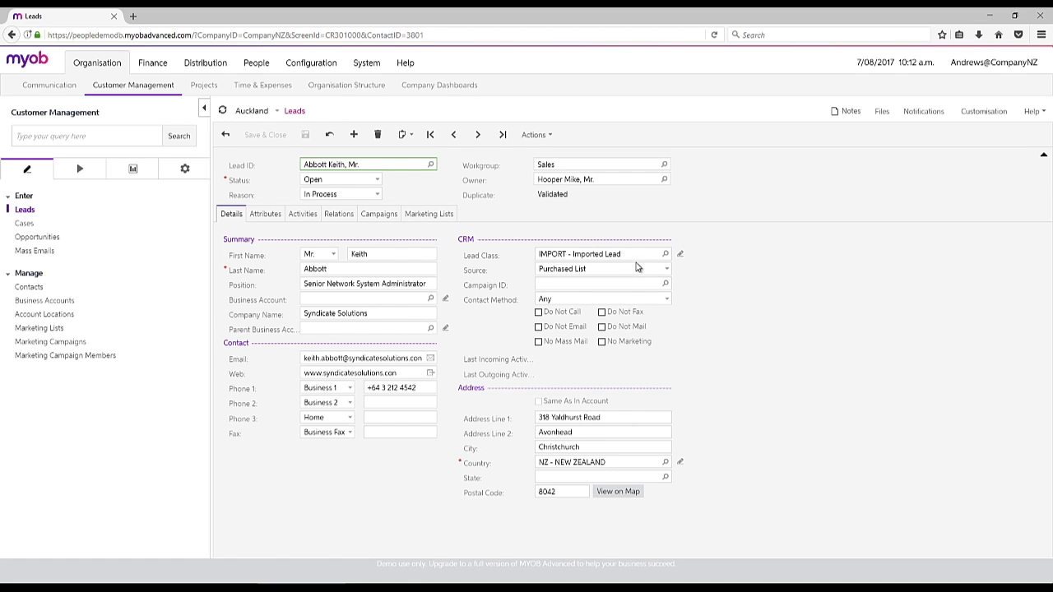
- Examine the Syndicate Solutions lead's attributes and details, and check which actions are available for it
left_click(265, 214)
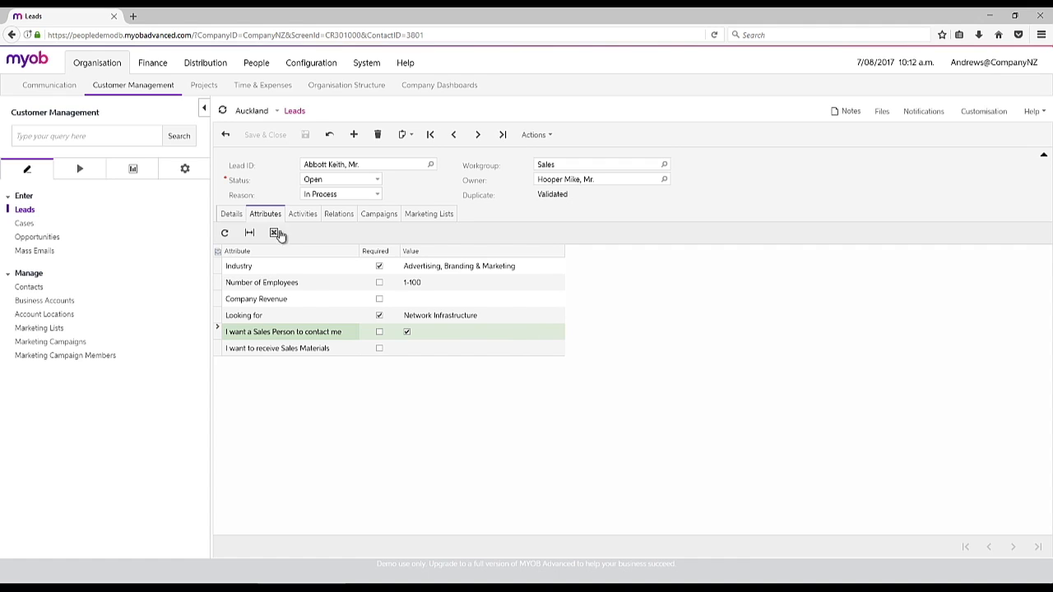
left_click(230, 213)
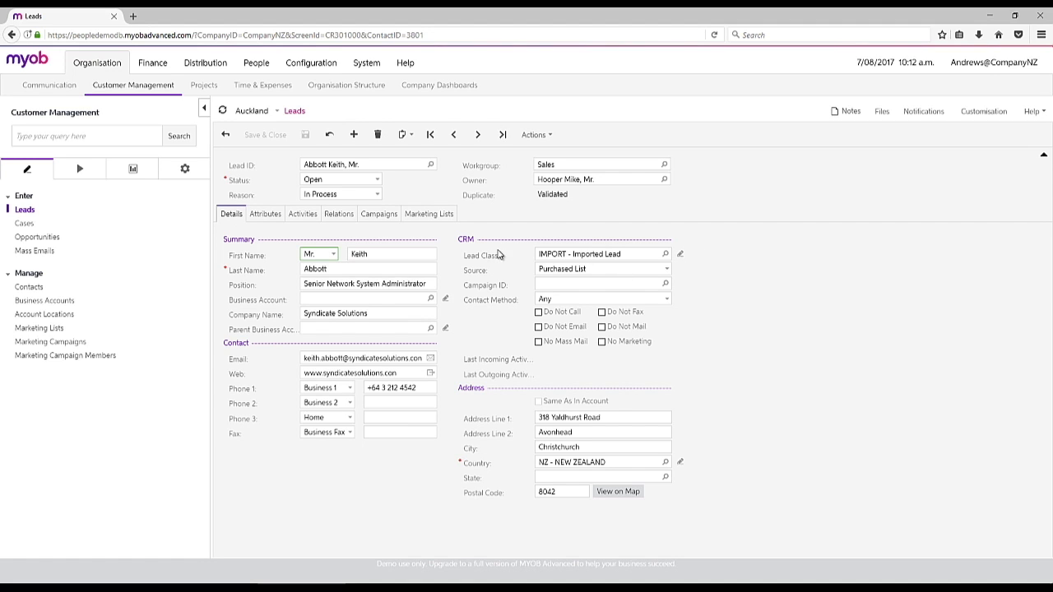
left_click(548, 136)
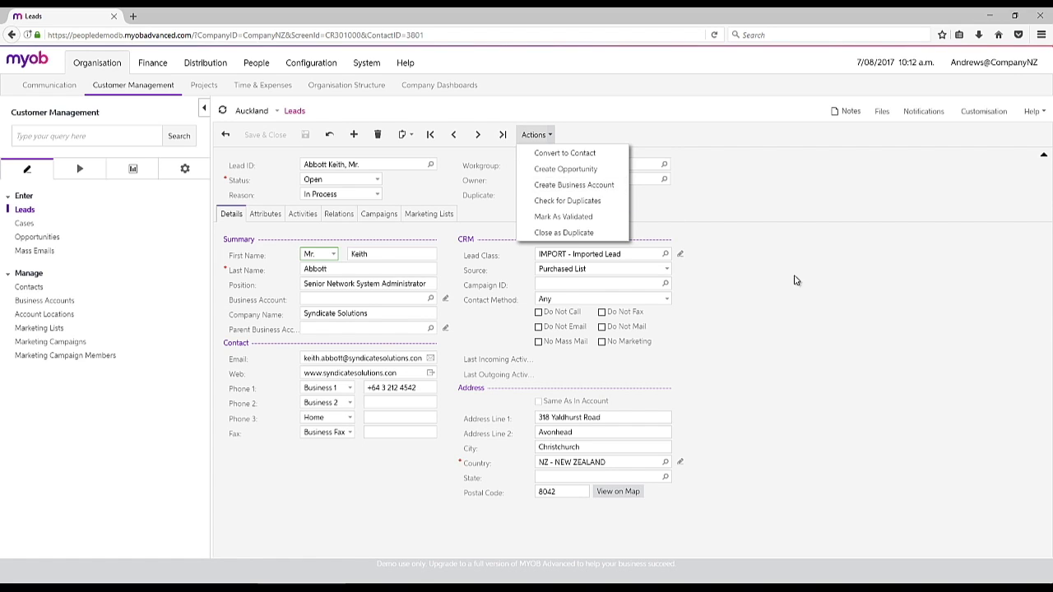
left_click(834, 286)
- Open the New PCs Email opportunity and examine its attributes, products, activities and available actions
left_click(45, 238)
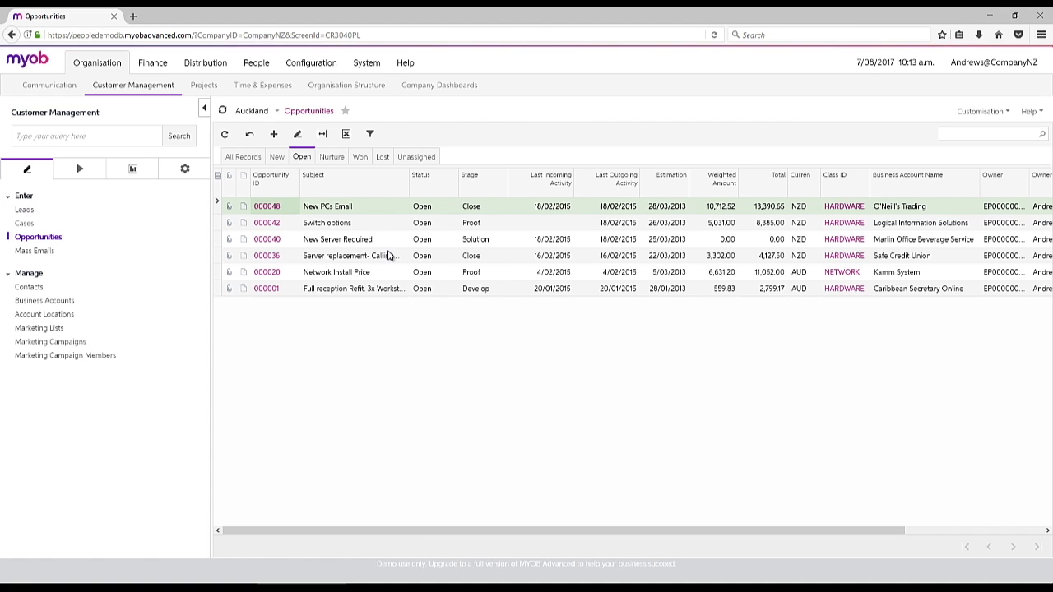
left_click(267, 207)
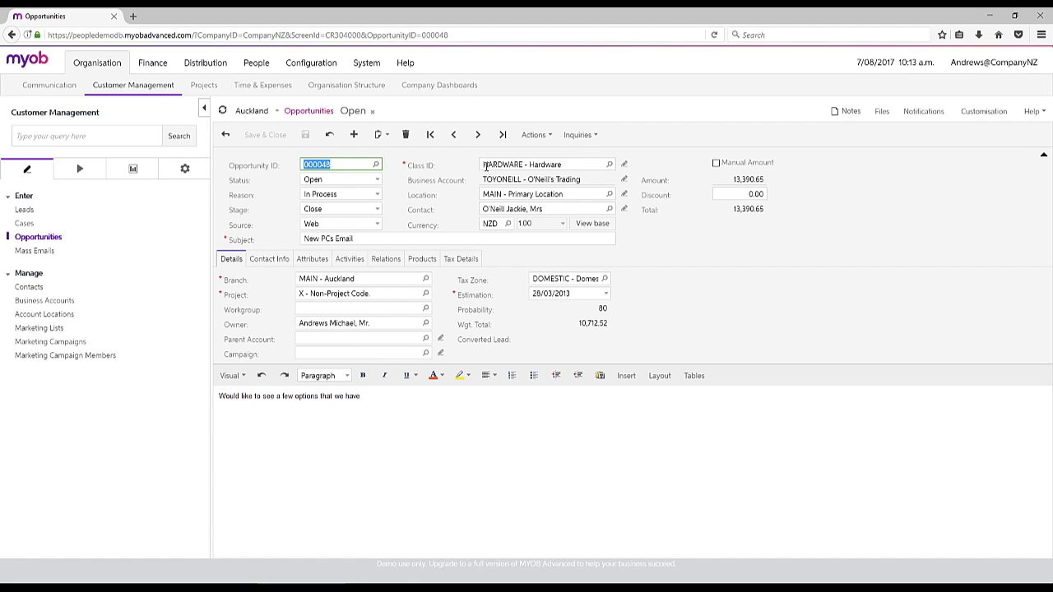
left_click(315, 260)
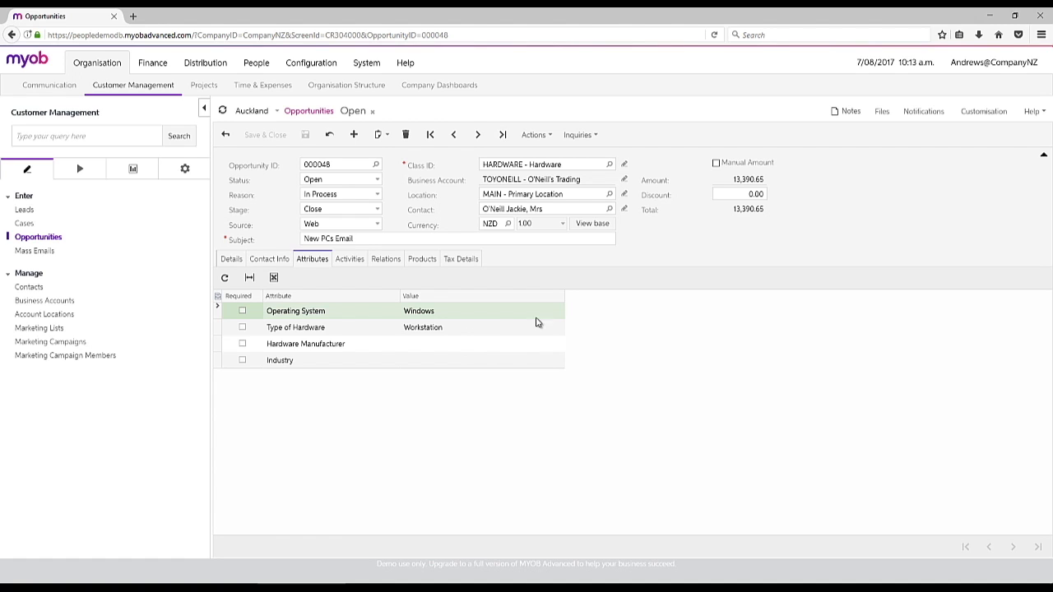
left_click(421, 260)
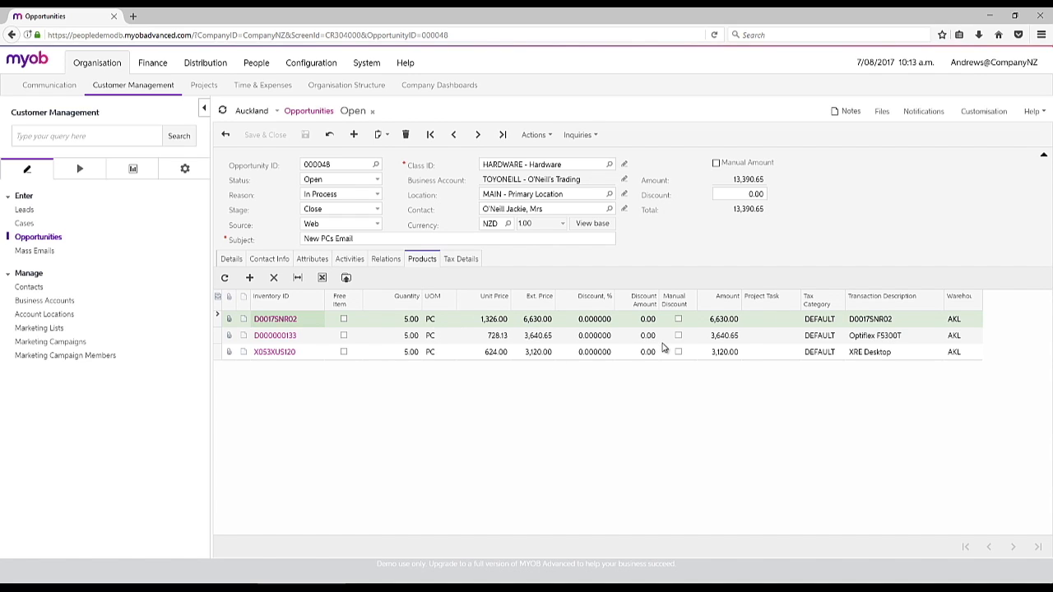
left_click(344, 259)
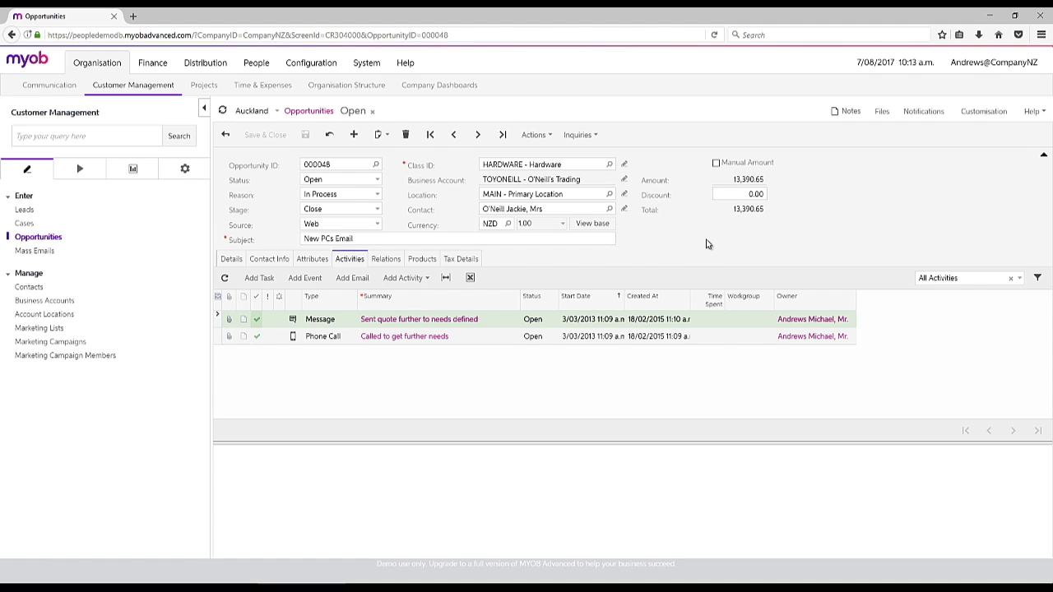
left_click(546, 132)
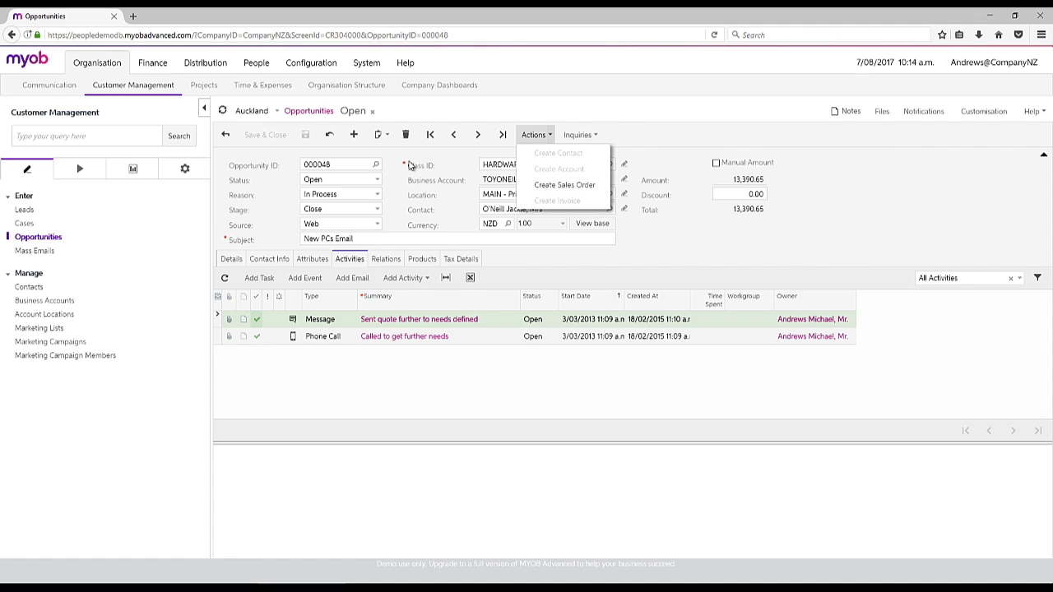
left_click(201, 62)
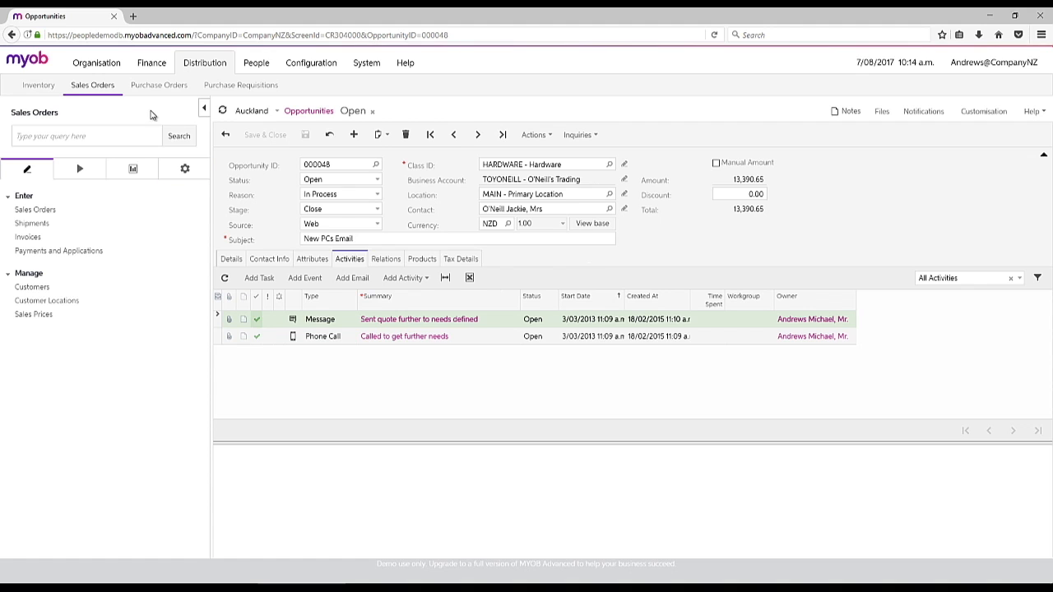
left_click(100, 65)
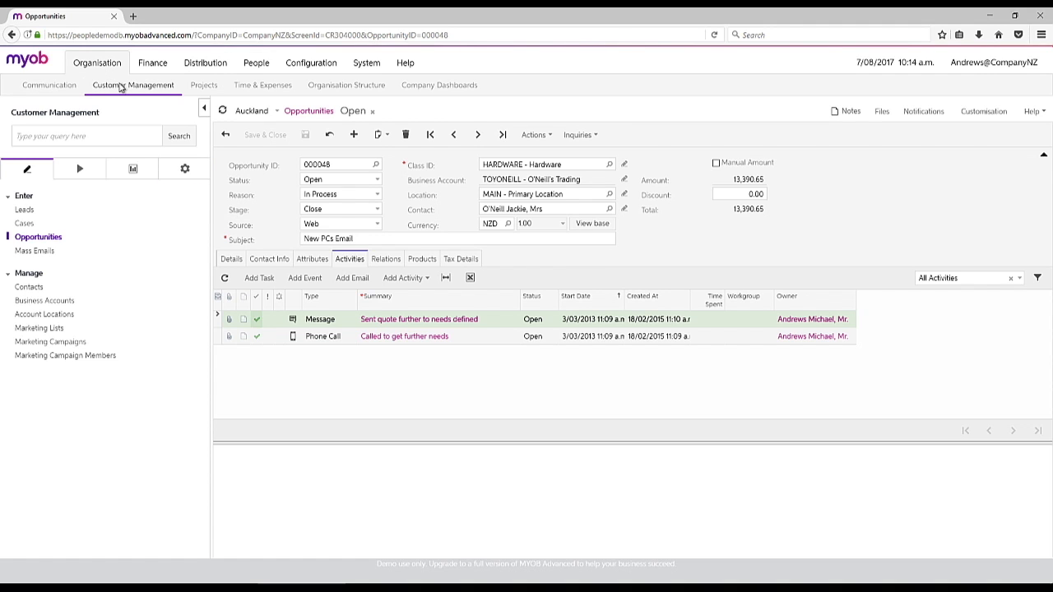
- Open the Smart Wifi Sales marketing campaign and examine its campaign details, including the won opportunities figure
left_click(51, 342)
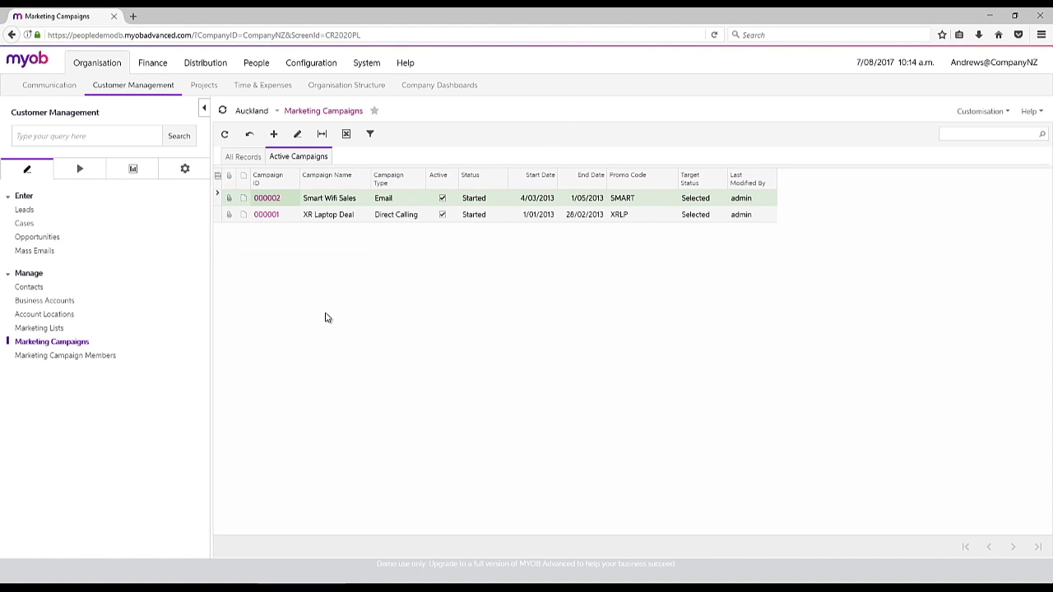
left_click(268, 198)
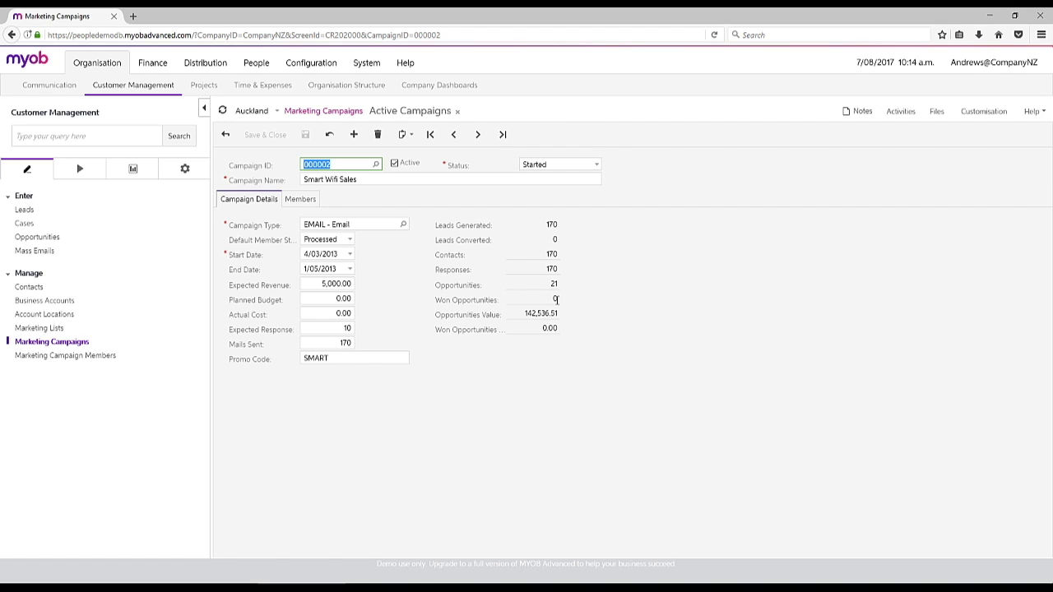
double_click(556, 299)
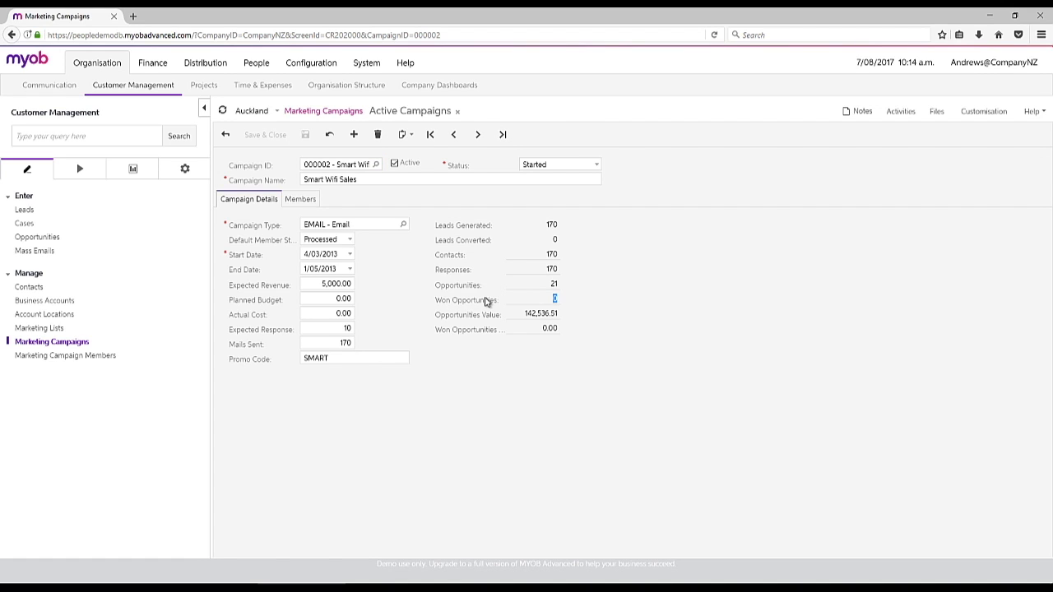